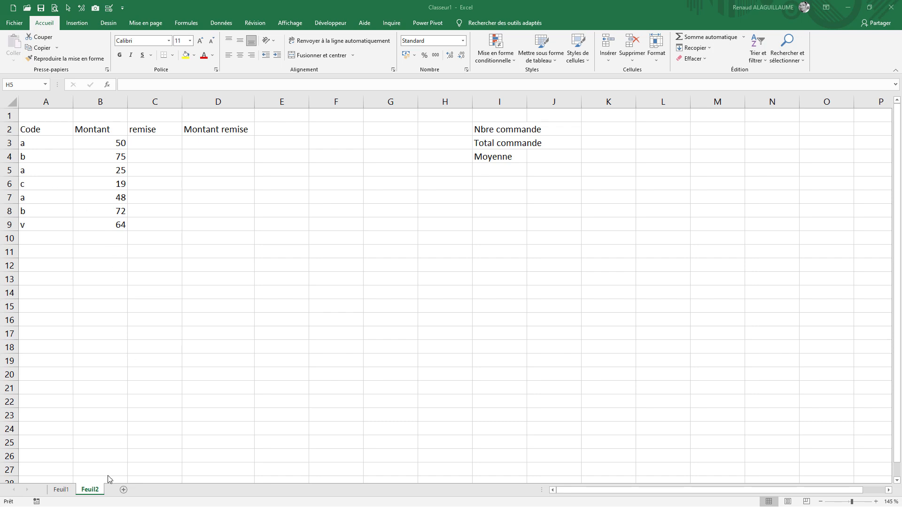
{"action": "double_click", "coordinate": [40, 142]}
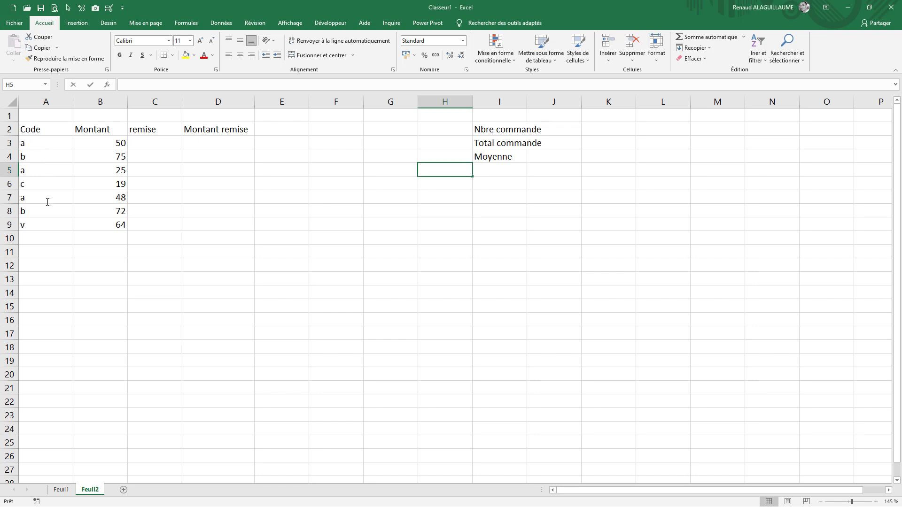
{"action": "left_click_drag", "start_coordinate": [101, 143], "coordinate": [101, 211]}
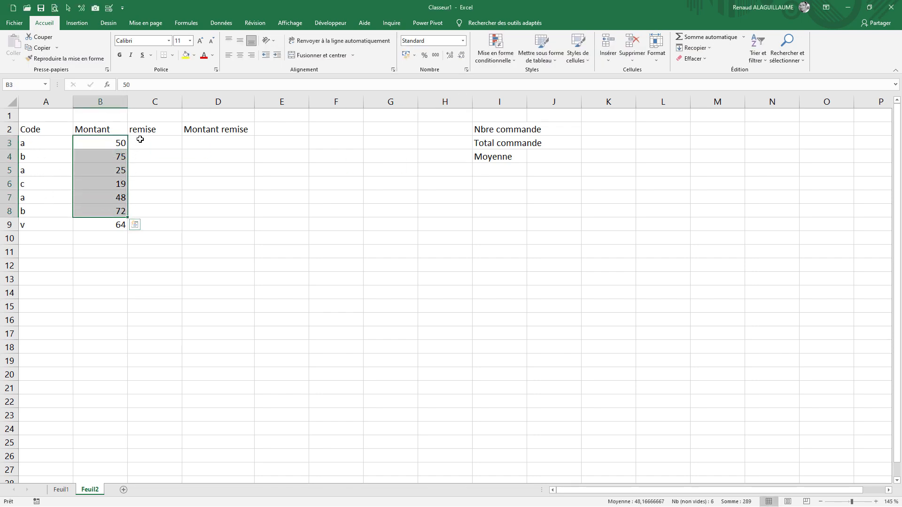
Enter a 1% discount in C3 and fill it down the remise column through C9
{"action": "left_click", "coordinate": [140, 139]}
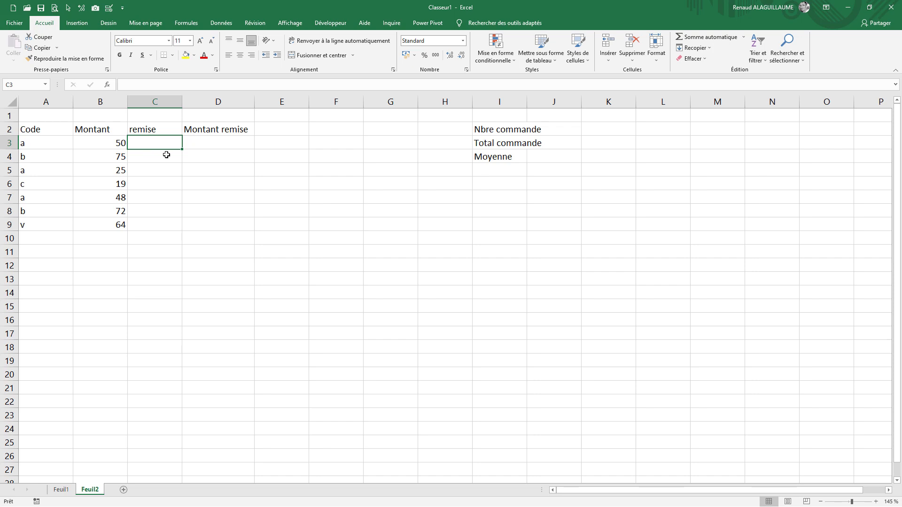
{"action": "type", "text": "1%"}
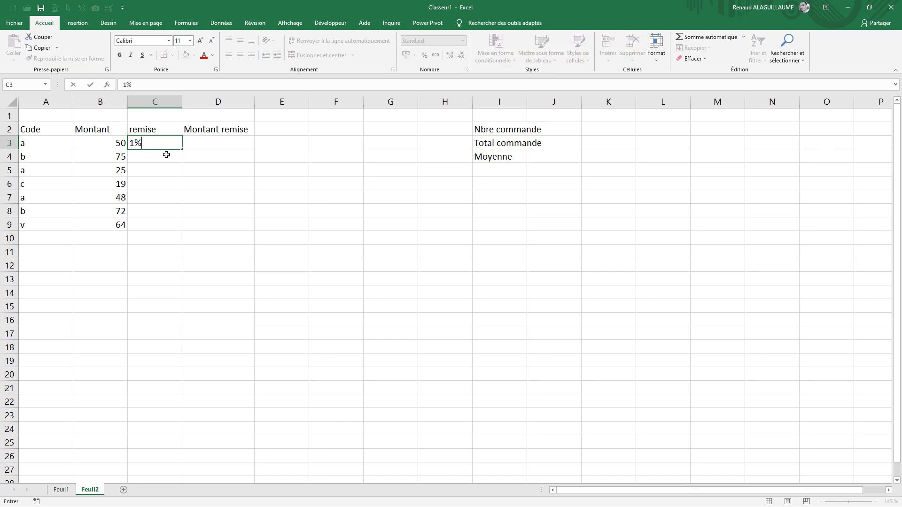
{"action": "key", "text": "ctrl+Return"}
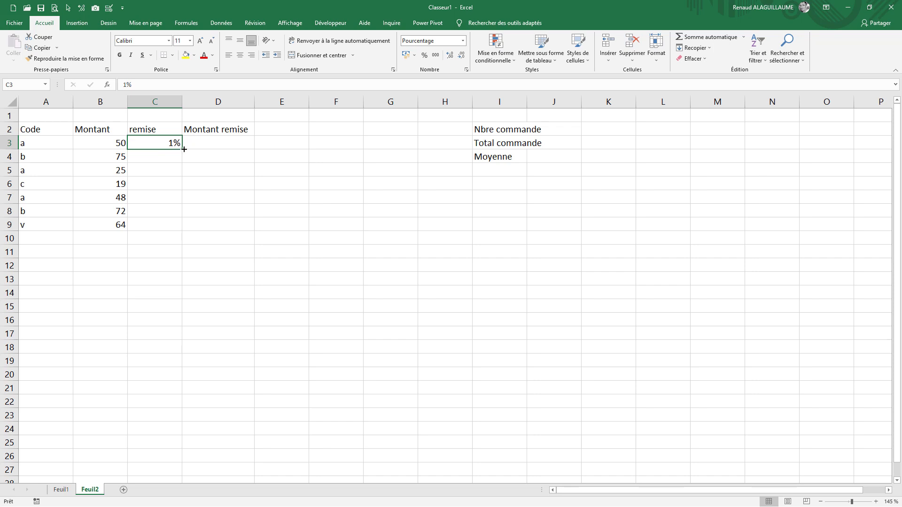
{"action": "left_click_drag", "start_coordinate": [184, 149], "coordinate": [181, 230]}
{"action": "key", "text": "ctrl+z"}
{"action": "double_click", "coordinate": [183, 149]}
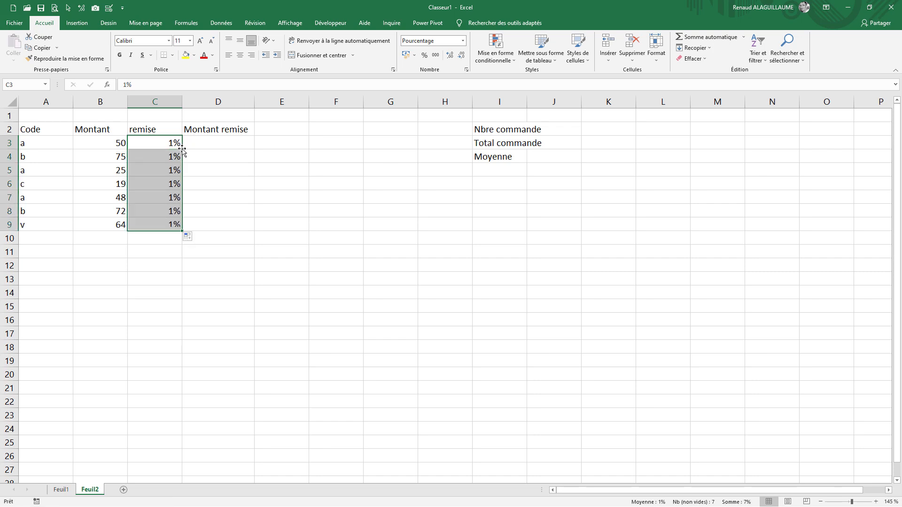
Calculate the discount amount in D3 with =B3*C3 and fill the formula down through D9
{"action": "left_click", "coordinate": [209, 144]}
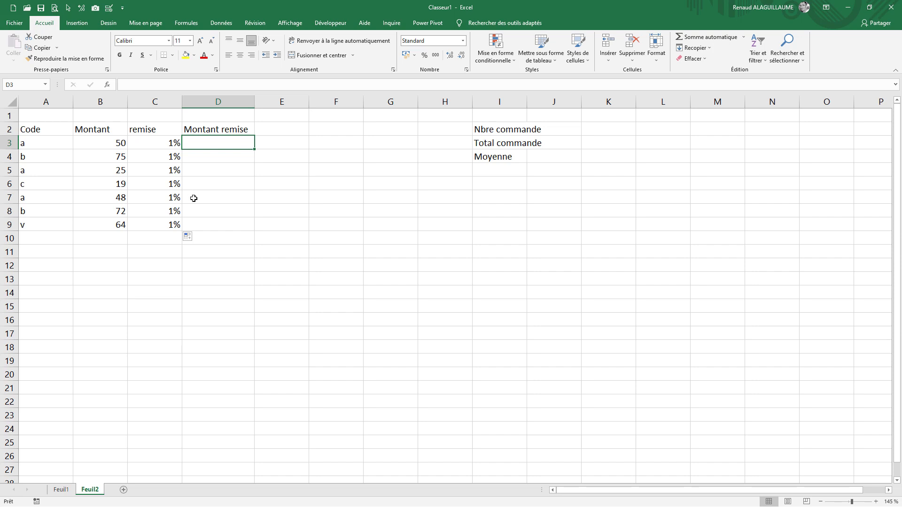
{"action": "type", "text": "="}
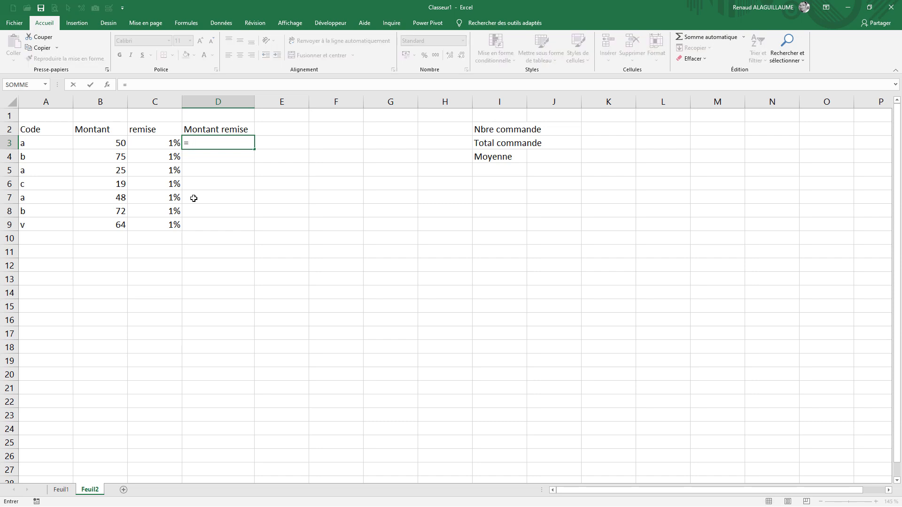
{"action": "key", "text": "Left"}
{"action": "key", "text": "Left"}
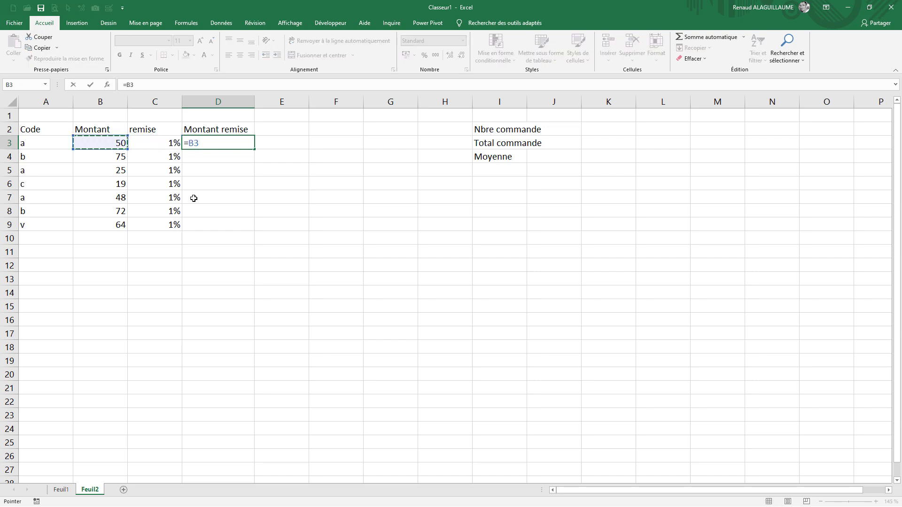
{"action": "type", "text": "*"}
{"action": "left_click", "coordinate": [159, 143]}
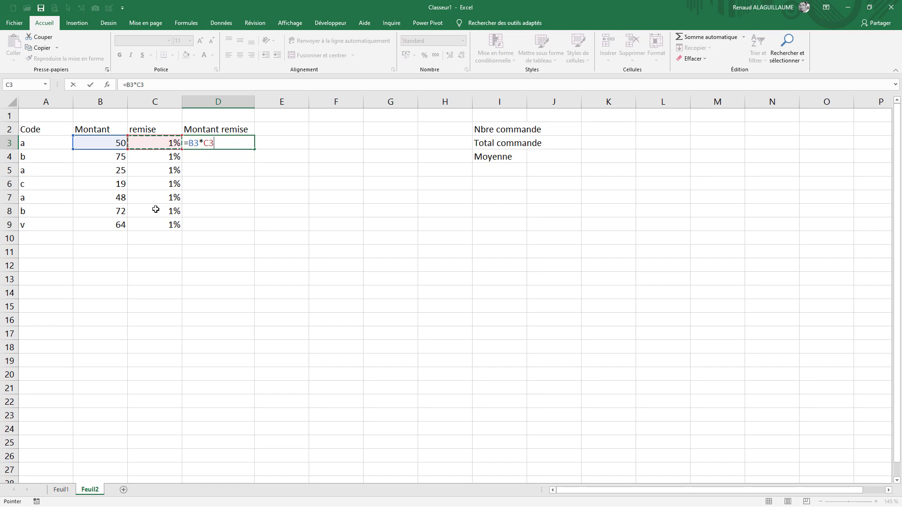
{"action": "key", "text": "ctrl+Return"}
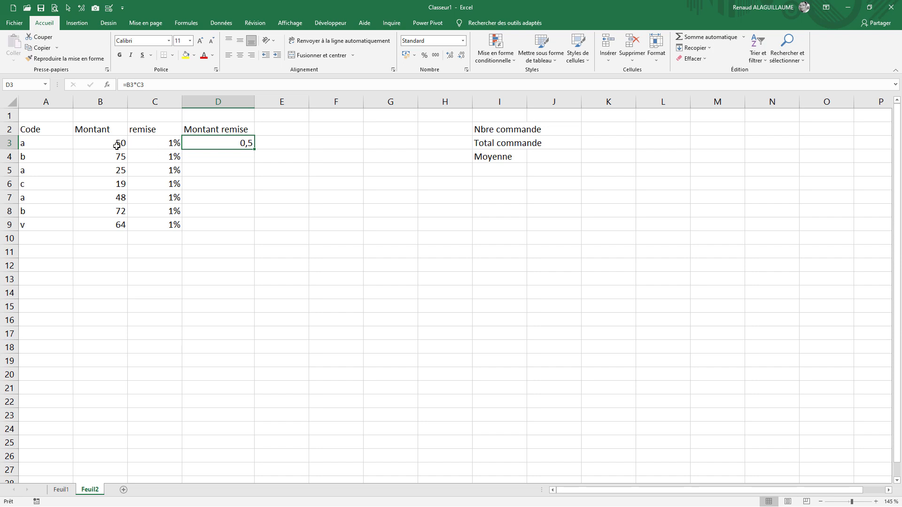
{"action": "double_click", "coordinate": [255, 149]}
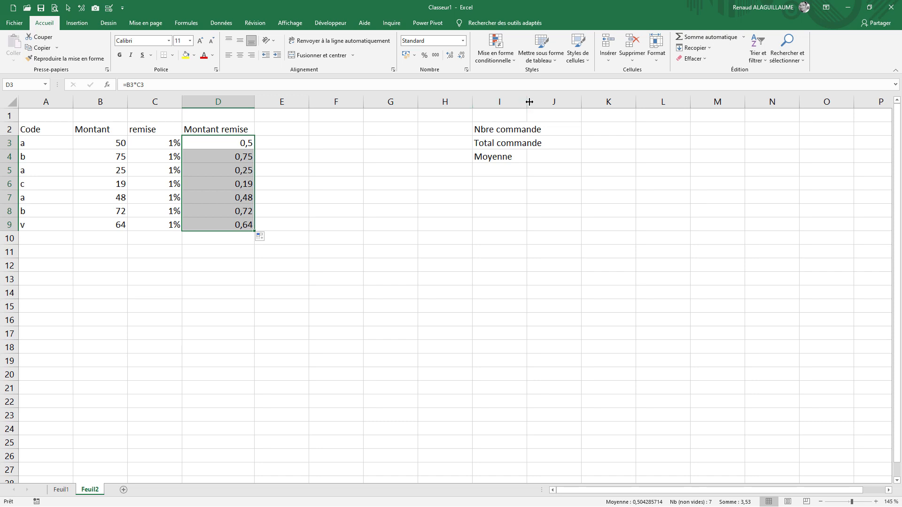
Fit column I's width to its labels and count the order codes in J2 with =NBVAL(A3:A9)
{"action": "mouse_move", "coordinate": [528, 102]}
{"action": "left_mouse_down"}
{"action": "mouse_move", "coordinate": [590, 102]}
{"action": "mouse_move", "coordinate": [527, 102]}
{"action": "left_mouse_up"}
{"action": "double_click", "coordinate": [526, 102]}
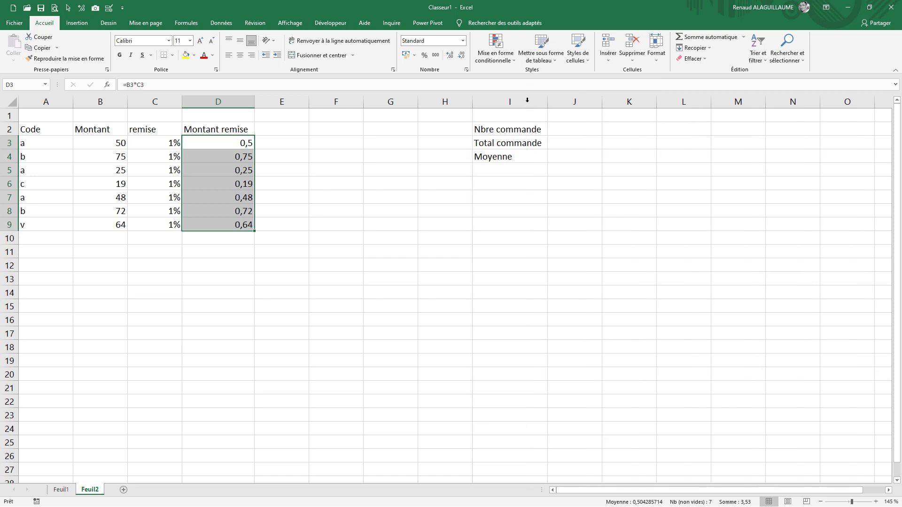
{"action": "left_click", "coordinate": [556, 128]}
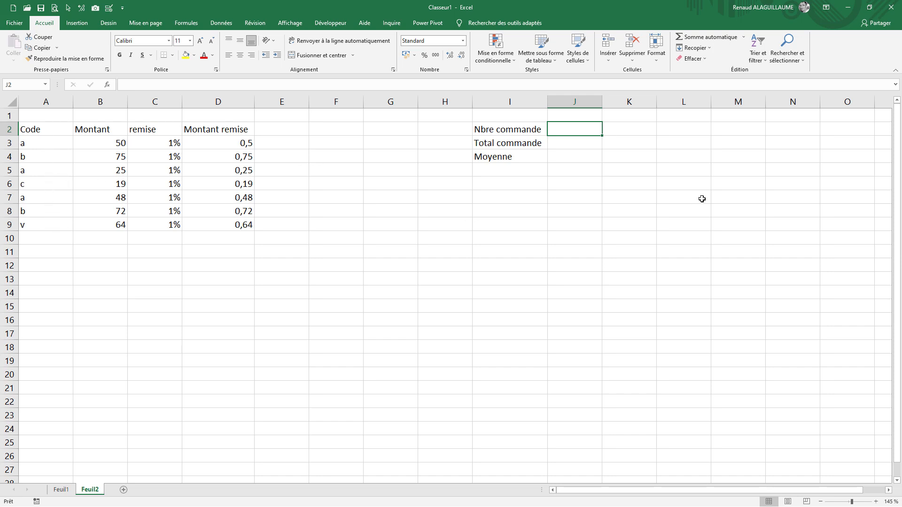
{"action": "type", "text": "="}
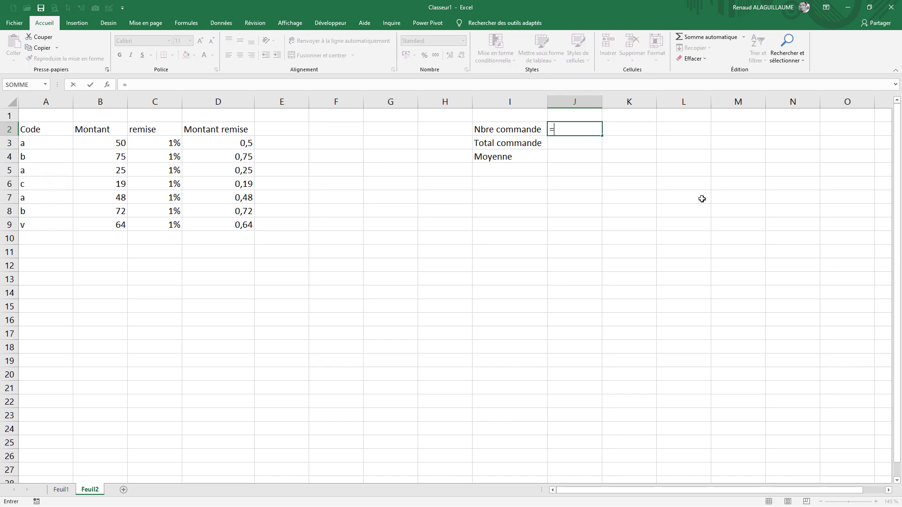
{"action": "type", "text": "nb"}
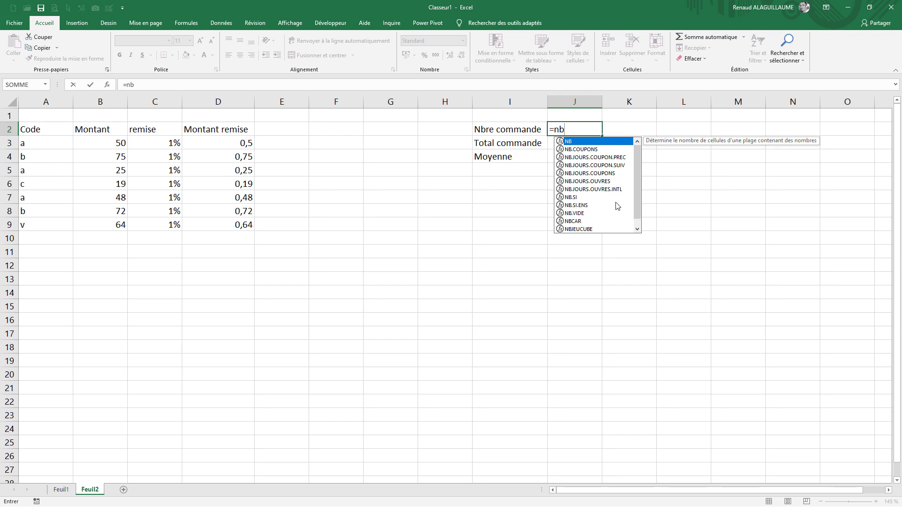
{"action": "left_click_drag", "start_coordinate": [639, 200], "coordinate": [633, 216]}
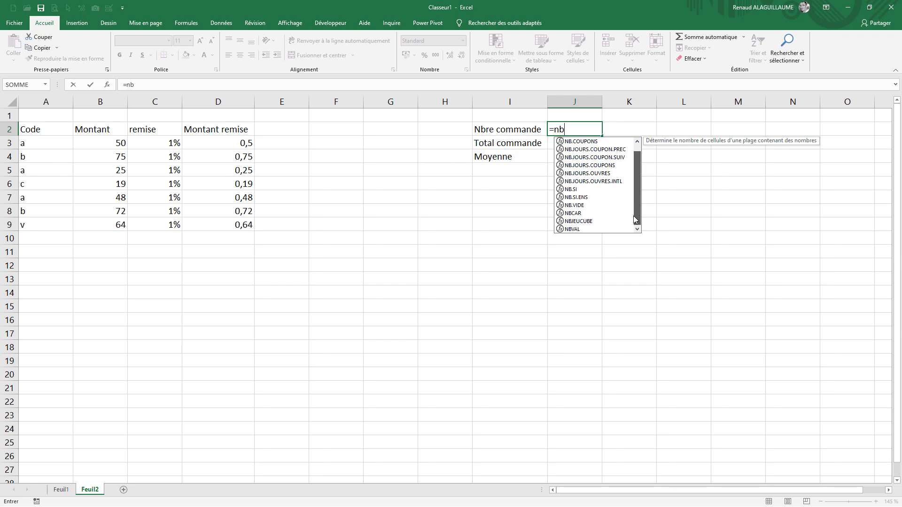
{"action": "left_click", "coordinate": [581, 230]}
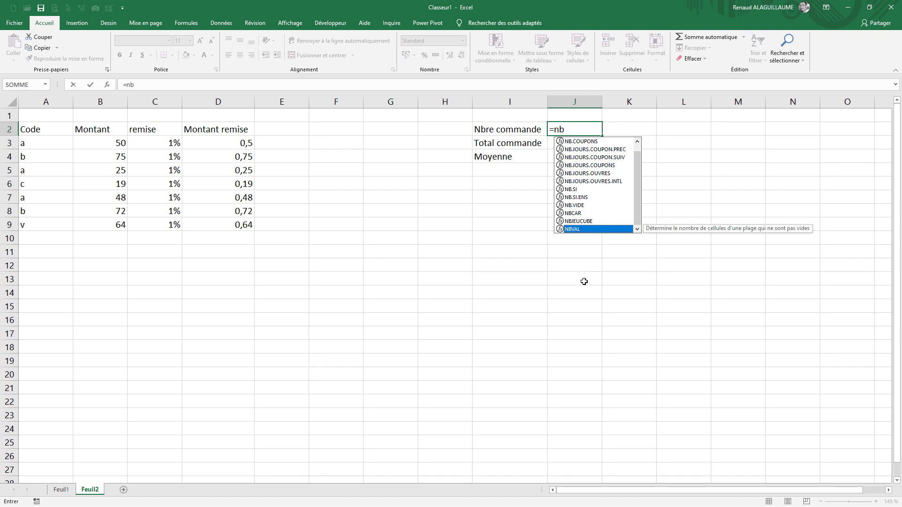
{"action": "key", "text": "Tab"}
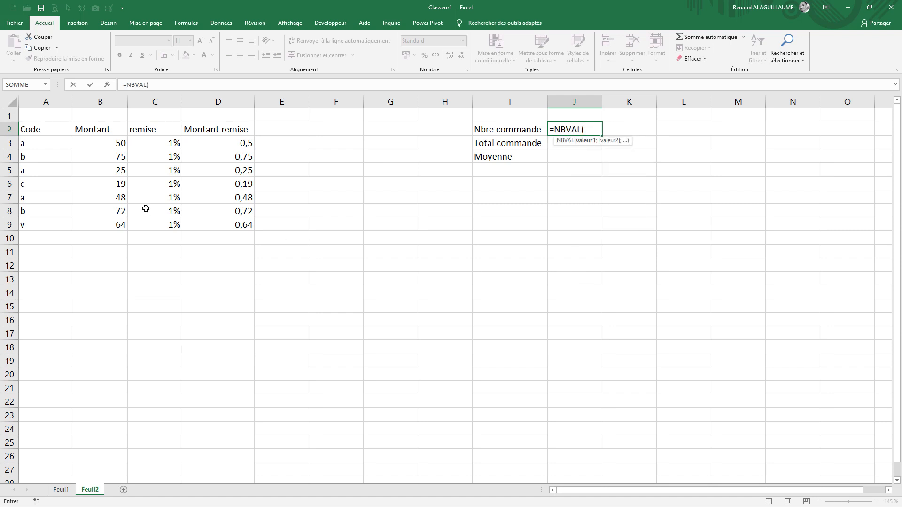
{"action": "left_click", "coordinate": [37, 142]}
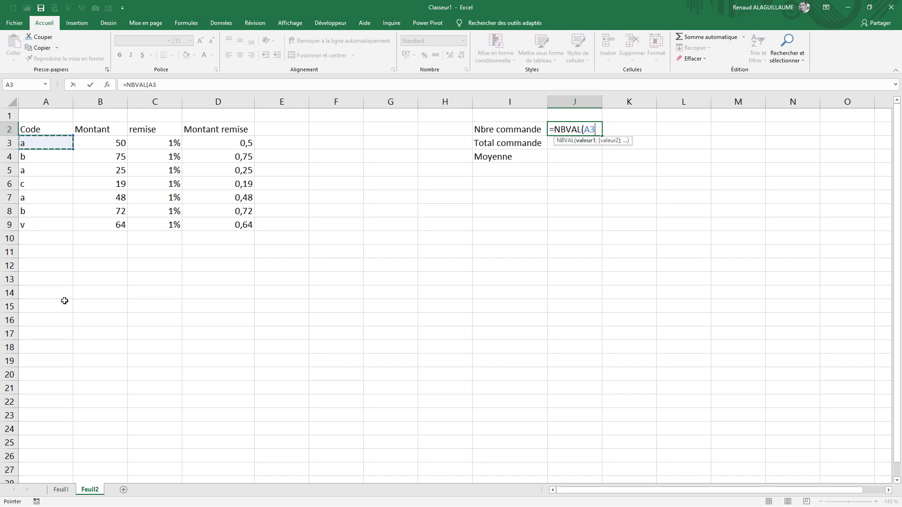
{"action": "key", "text": "ctrl+shift+Down"}
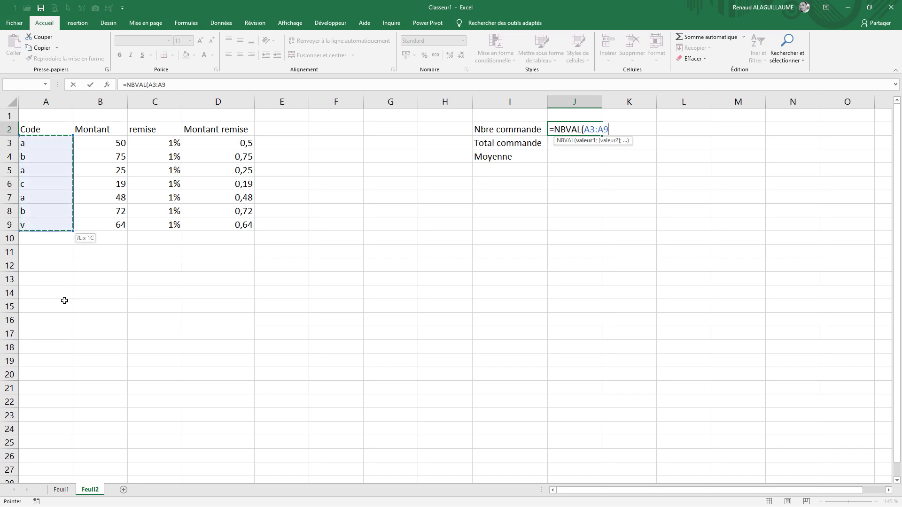
{"action": "key", "text": "ctrl+Return"}
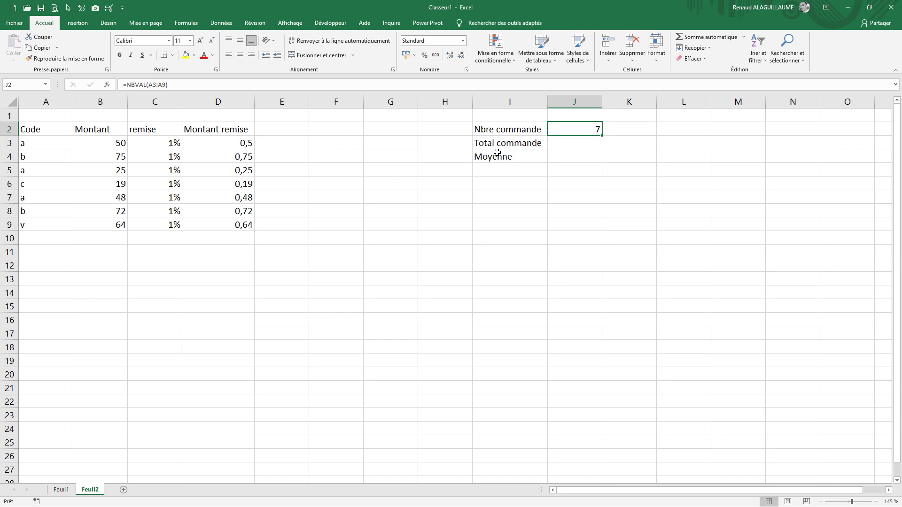
Try adding the first three amounts in J3 with =B3+B4+B5, and clear the cell
{"action": "left_click", "coordinate": [564, 143]}
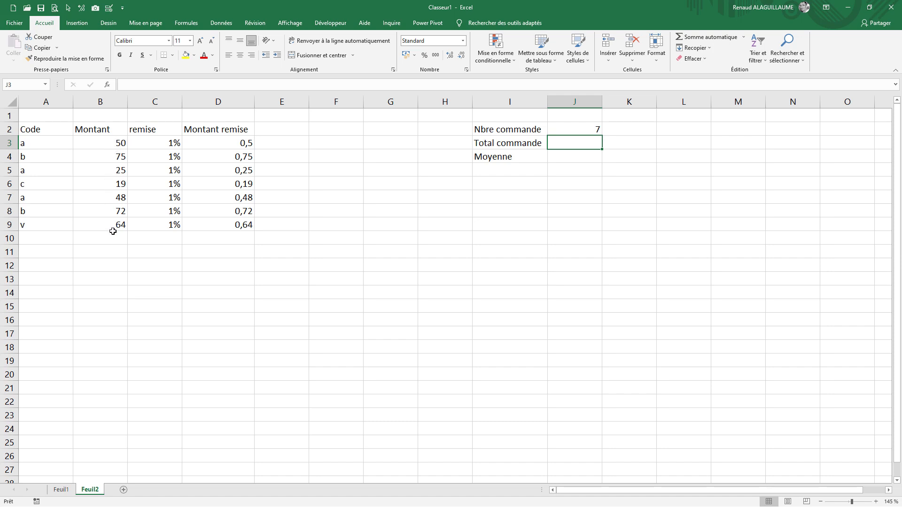
{"action": "type", "text": "="}
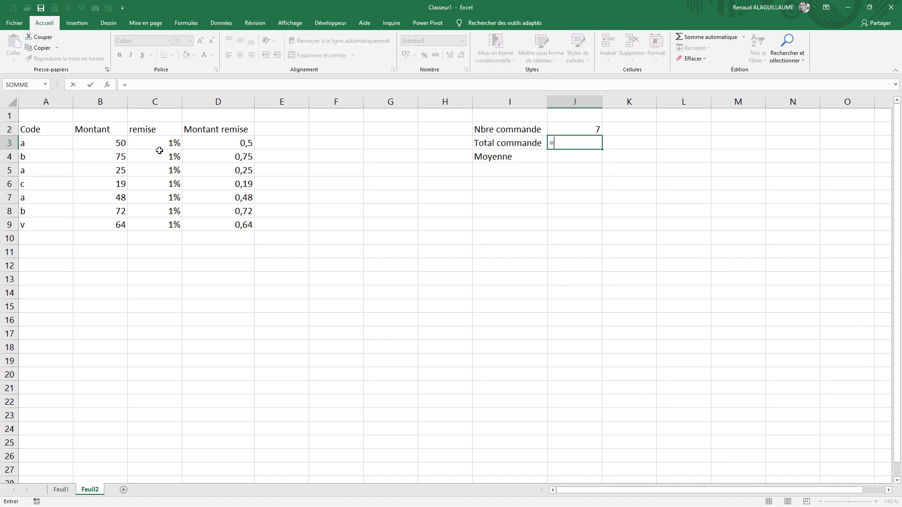
{"action": "left_click", "coordinate": [106, 145]}
{"action": "type", "text": "+"}
{"action": "left_click", "coordinate": [109, 156]}
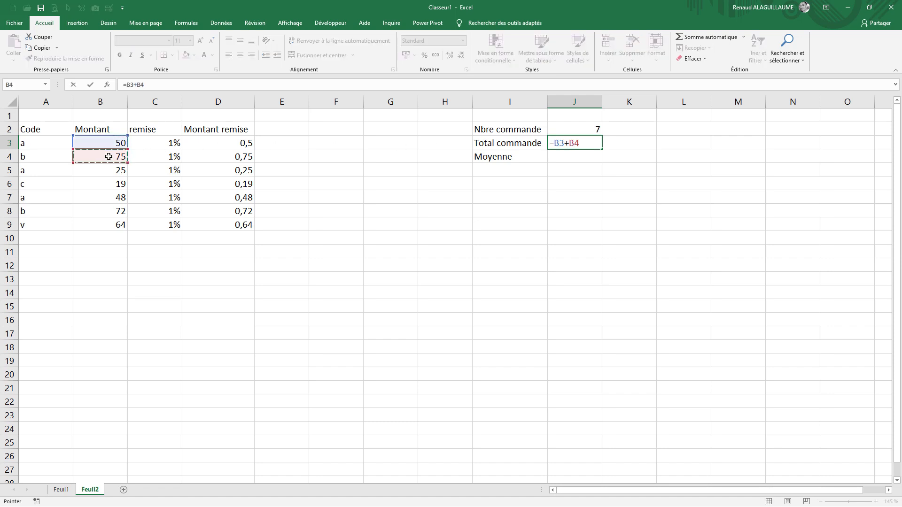
{"action": "type", "text": "+"}
{"action": "left_click", "coordinate": [110, 169]}
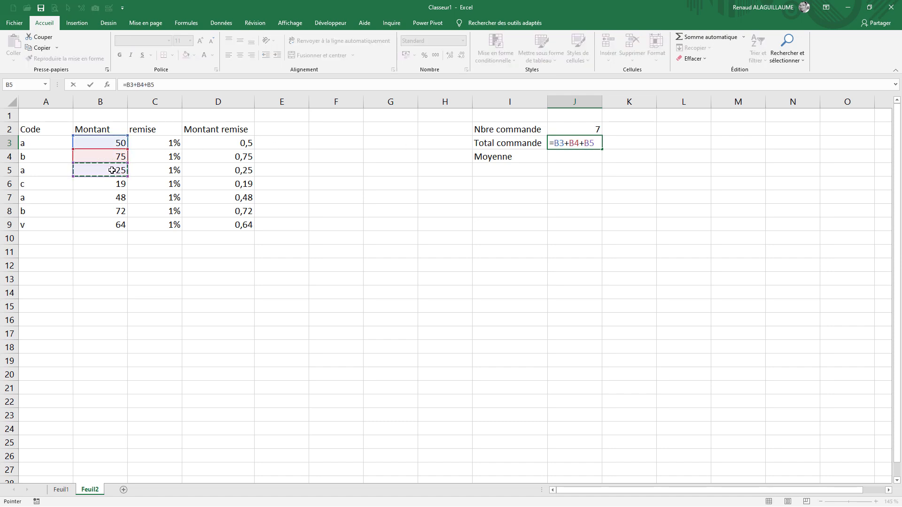
{"action": "key", "text": "ctrl+Return"}
{"action": "key", "text": "Delete"}
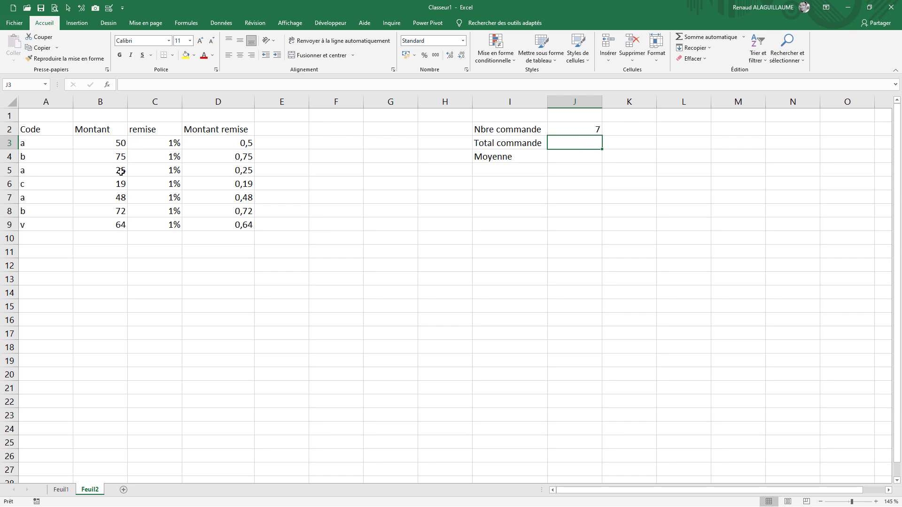
Total the order amounts in J3 with =SOMME(B3:B9)
{"action": "type", "text": "=som"}
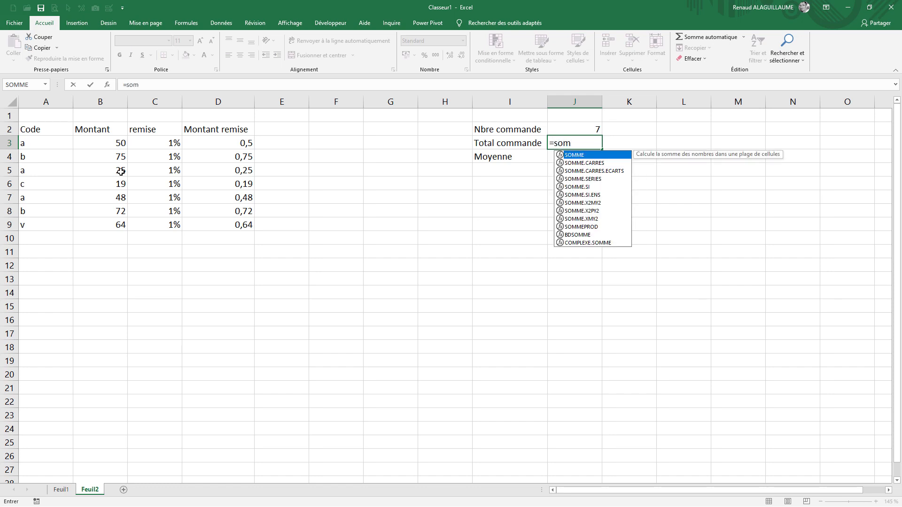
{"action": "key", "text": "Tab"}
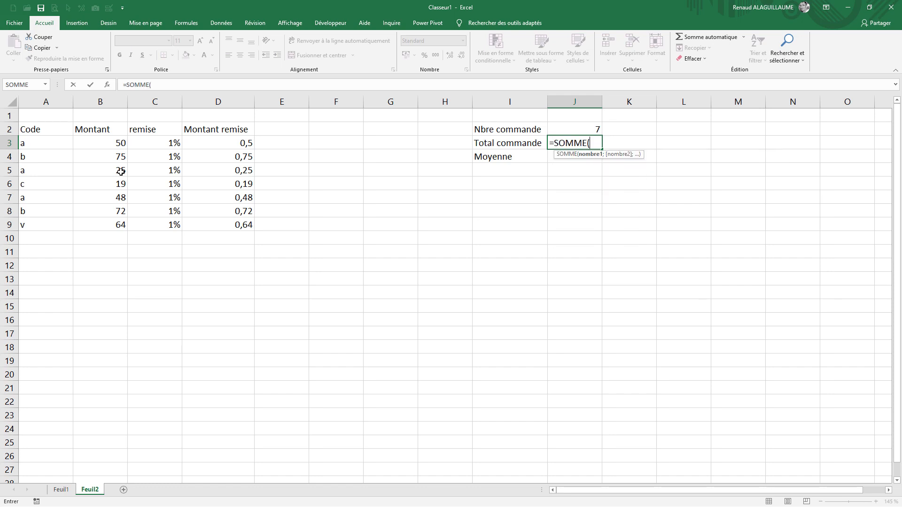
{"action": "left_click", "coordinate": [96, 139]}
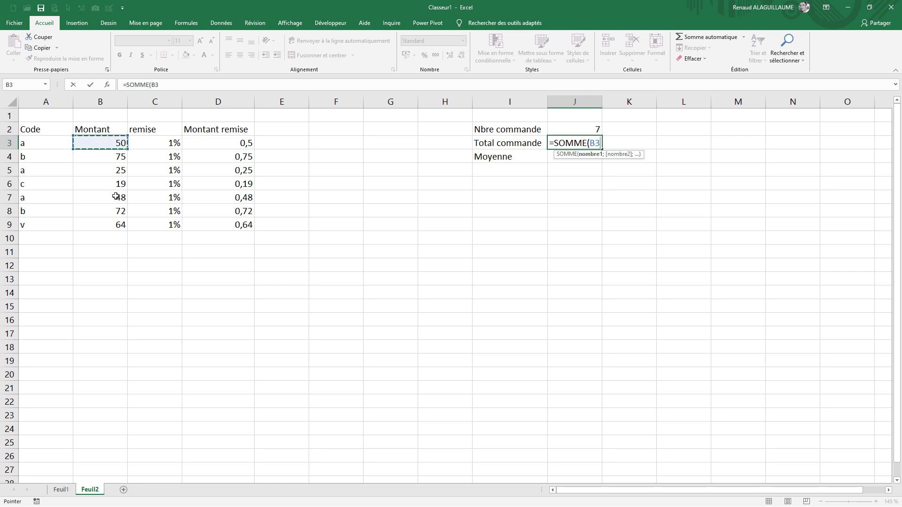
{"action": "key", "text": "ctrl+shift+Down"}
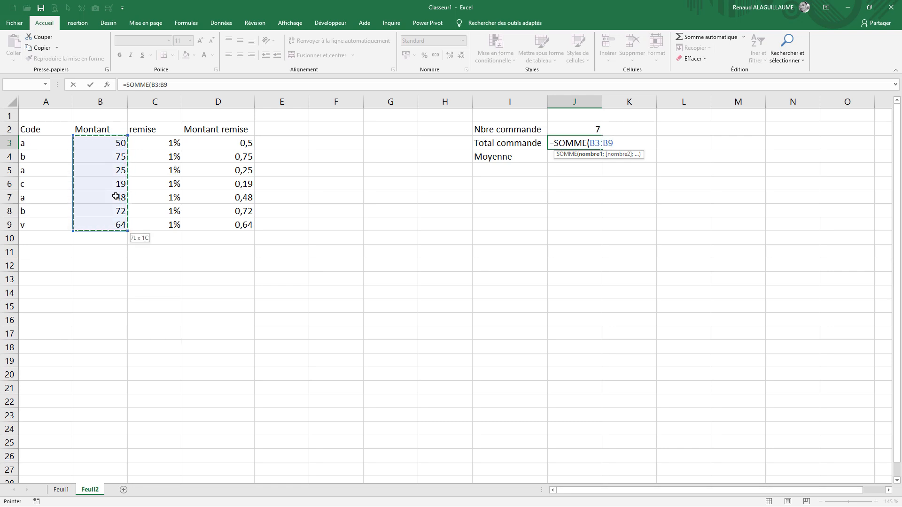
{"action": "key", "text": "ctrl+Return"}
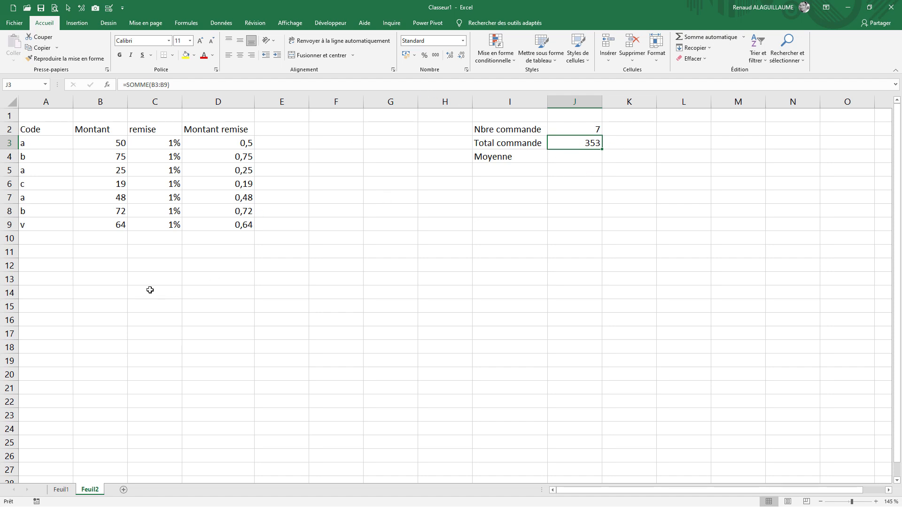
Enter the sample values 5, 10 and 15 in cells B13, C13 and D13
{"action": "left_click", "coordinate": [108, 279]}
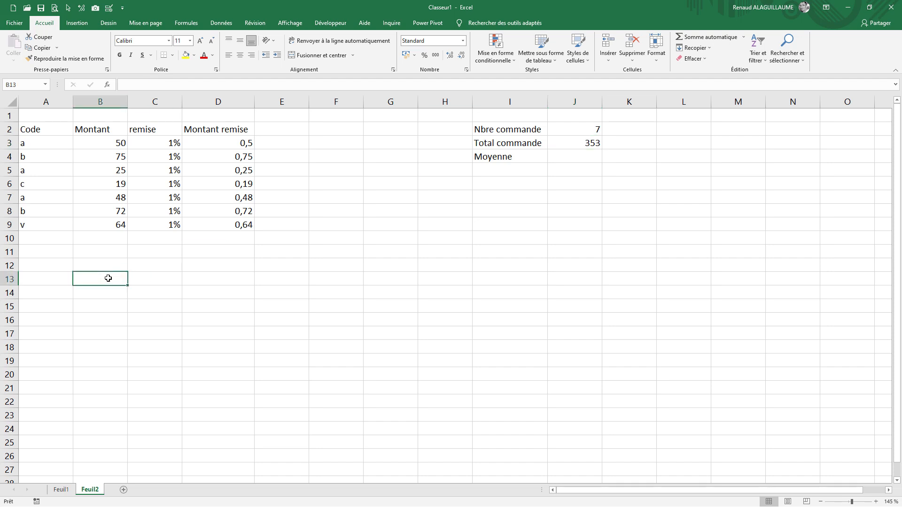
{"action": "type", "text": "5"}
{"action": "key", "text": "Tab"}
{"action": "type", "text": "10"}
{"action": "key", "text": "Tab"}
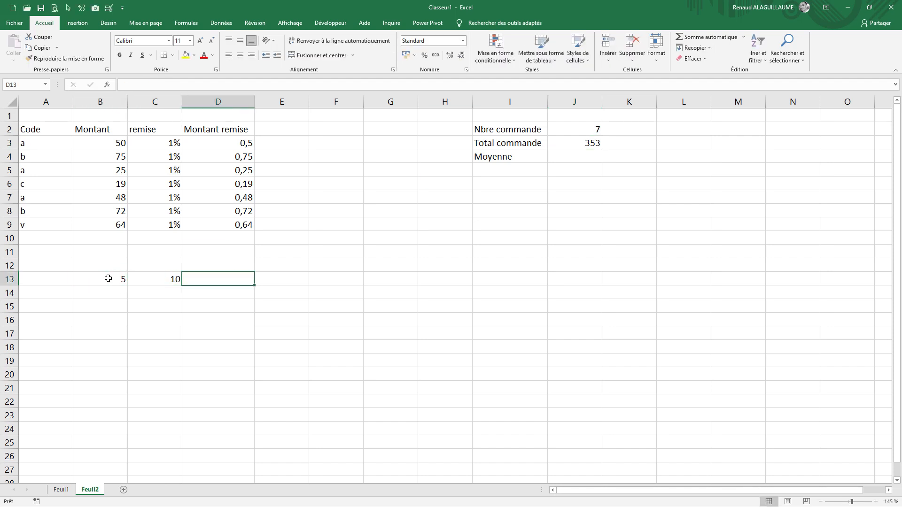
{"action": "type", "text": "15"}
{"action": "left_click", "coordinate": [276, 278]}
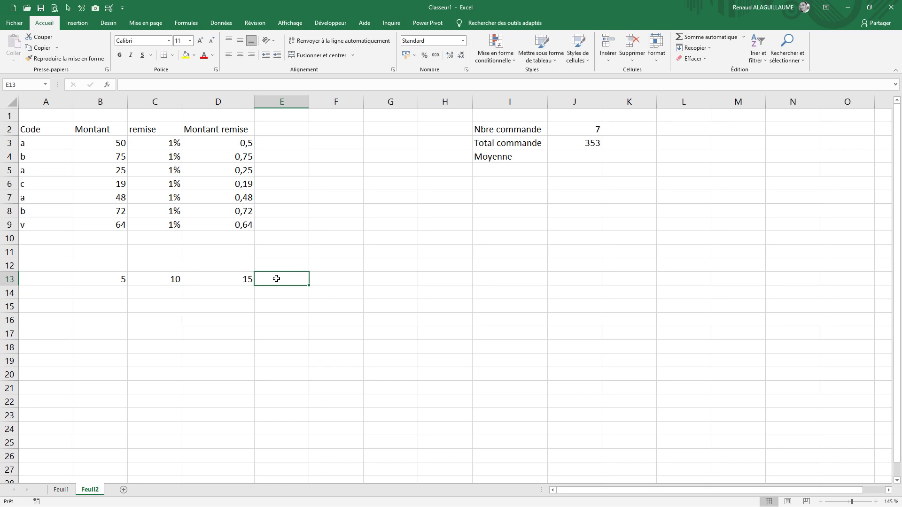
Sum the sample values in cell E13 with =SOMME(B13:D13)
{"action": "type", "text": "=SOMME("}
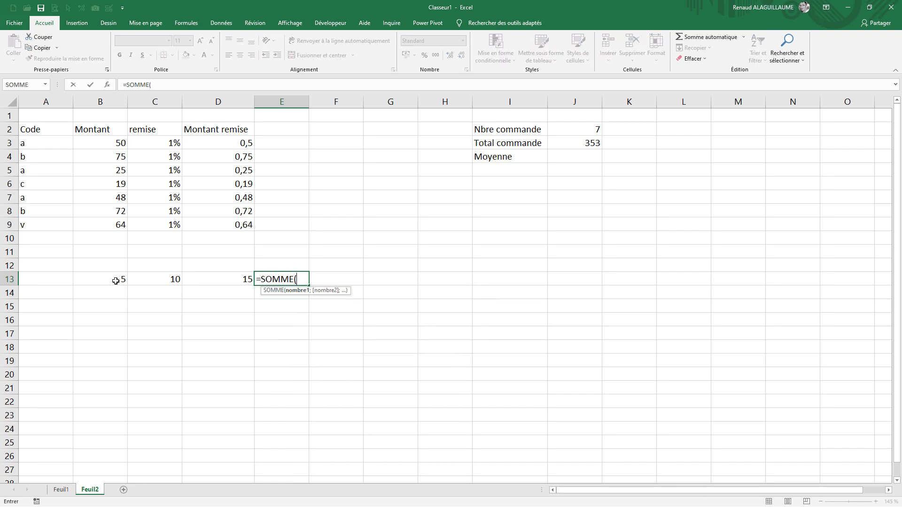
{"action": "left_click_drag", "start_coordinate": [117, 279], "coordinate": [212, 281]}
{"action": "key", "text": "Return"}
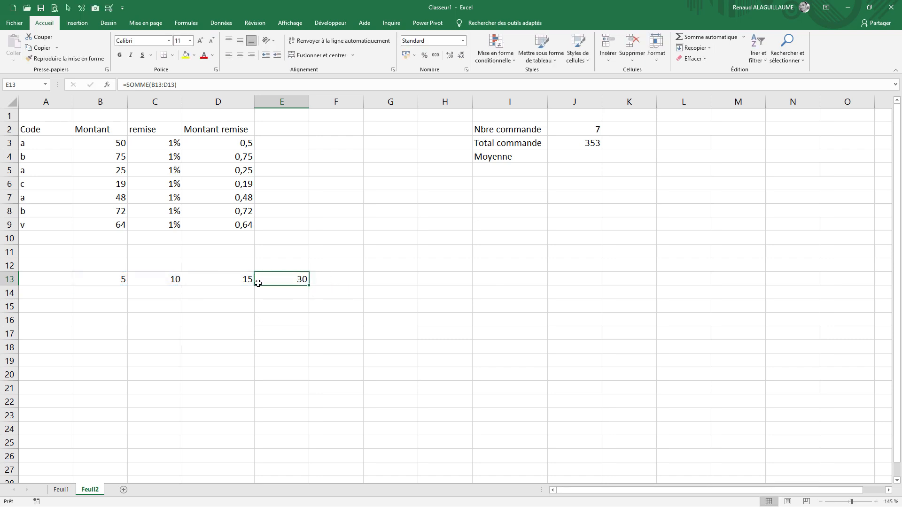
Add the same three sample values in cell E14 with =B13+C13+D13
{"action": "left_click", "coordinate": [274, 295]}
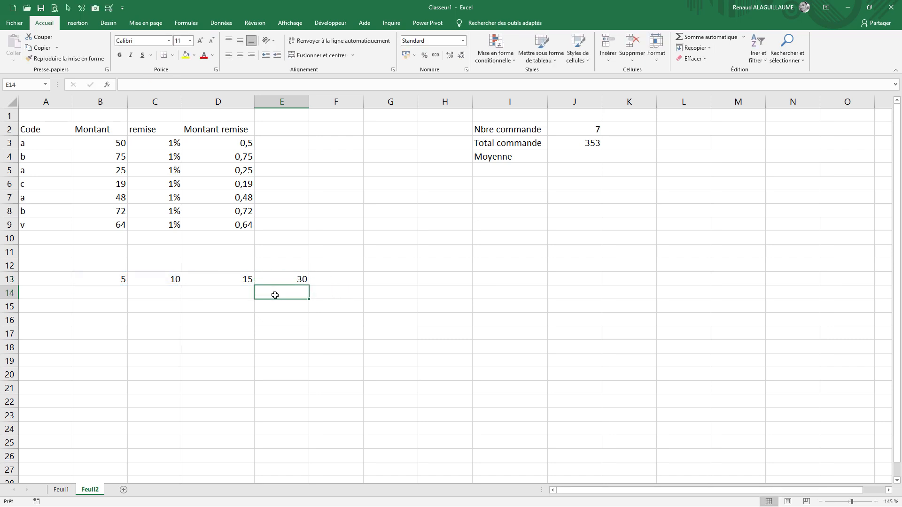
{"action": "left_click", "coordinate": [122, 280]}
{"action": "type", "text": "+"}
{"action": "left_click", "coordinate": [169, 279]}
{"action": "type", "text": "+"}
{"action": "left_click", "coordinate": [217, 279]}
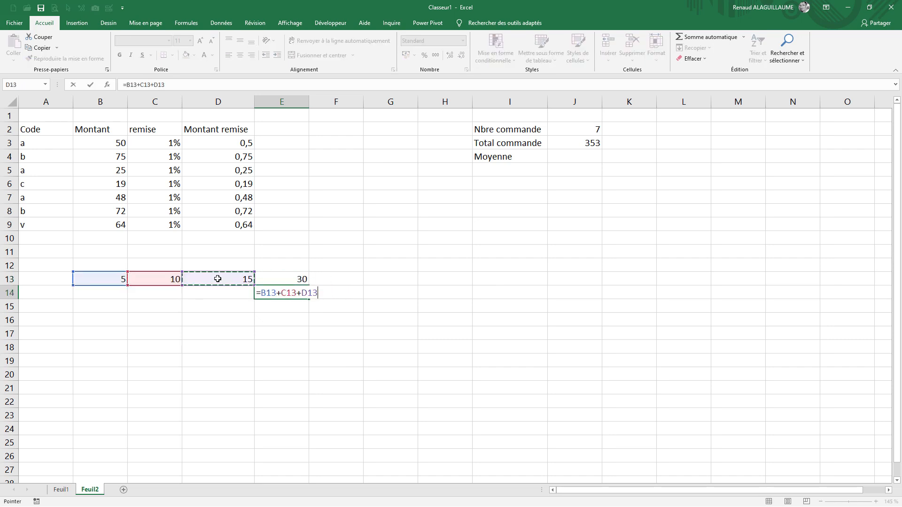
{"action": "key", "text": "ctrl+Return"}
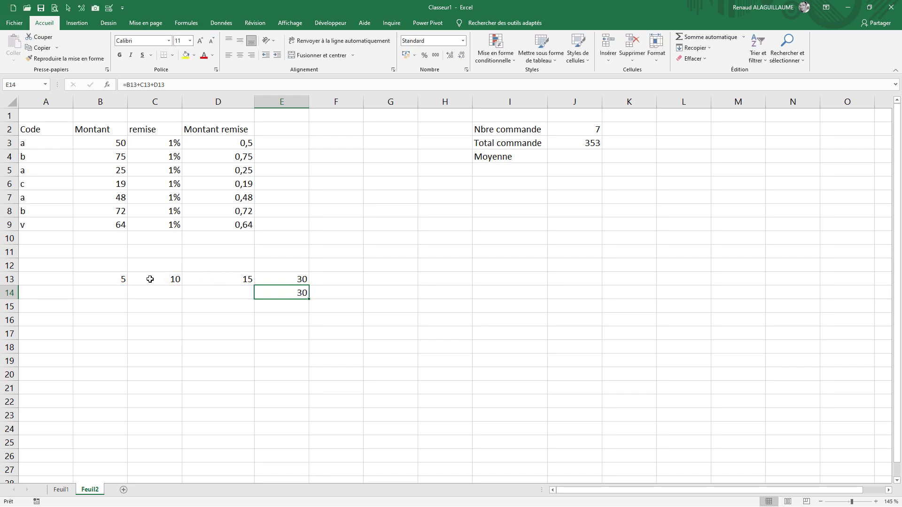
Replace the value in C13 with the text a to compare both formulas, and clear the test range B13:E14
{"action": "left_click", "coordinate": [148, 280]}
{"action": "type", "text": "a"}
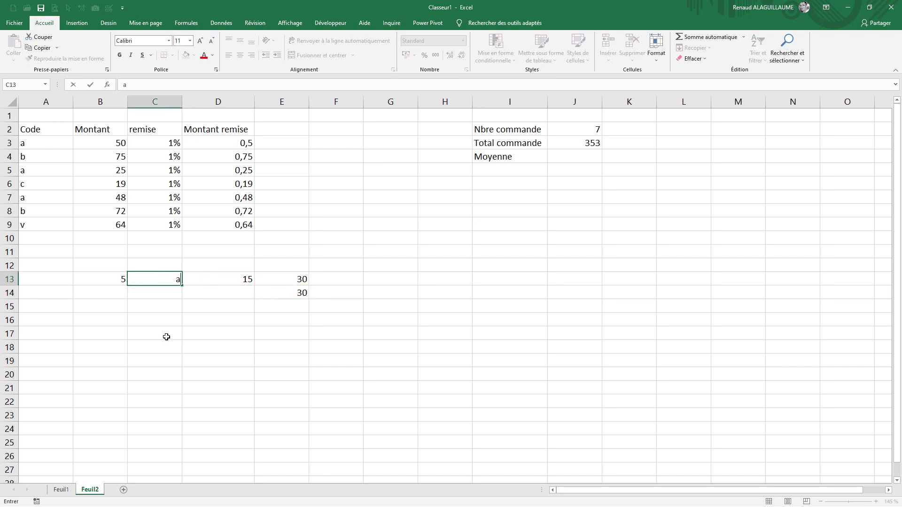
{"action": "key", "text": "ctrl+Return"}
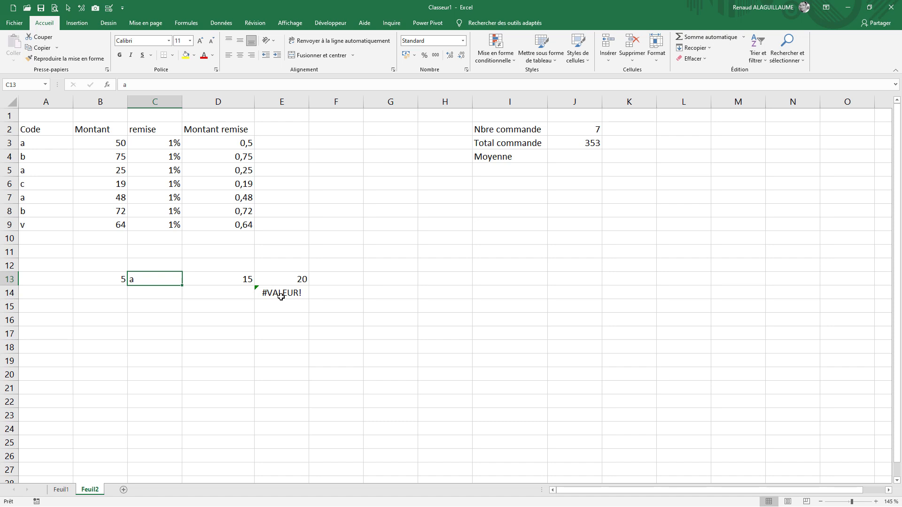
{"action": "left_click", "coordinate": [278, 279]}
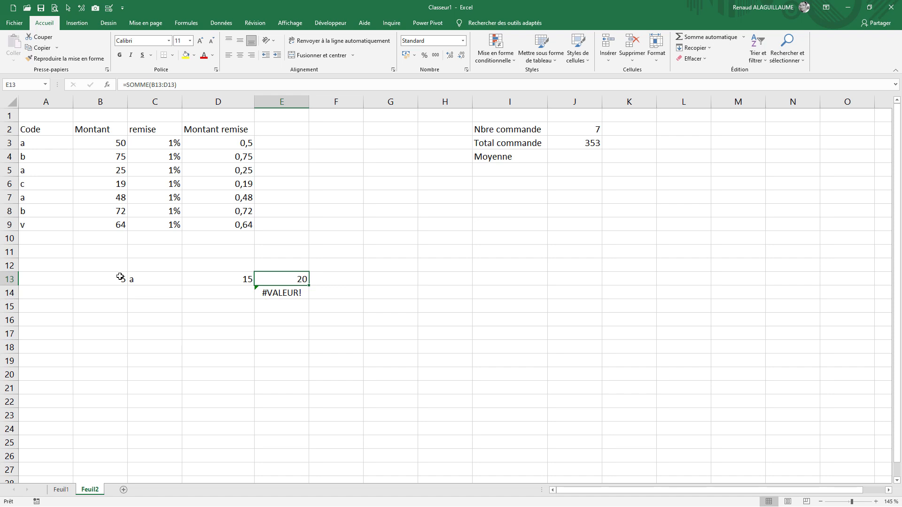
{"action": "left_click_drag", "start_coordinate": [120, 277], "coordinate": [293, 295]}
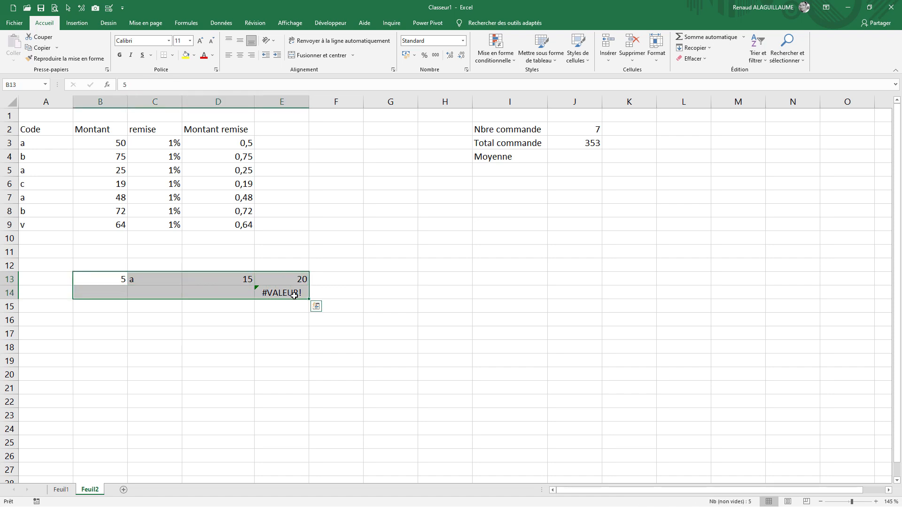
{"action": "key", "text": "Delete"}
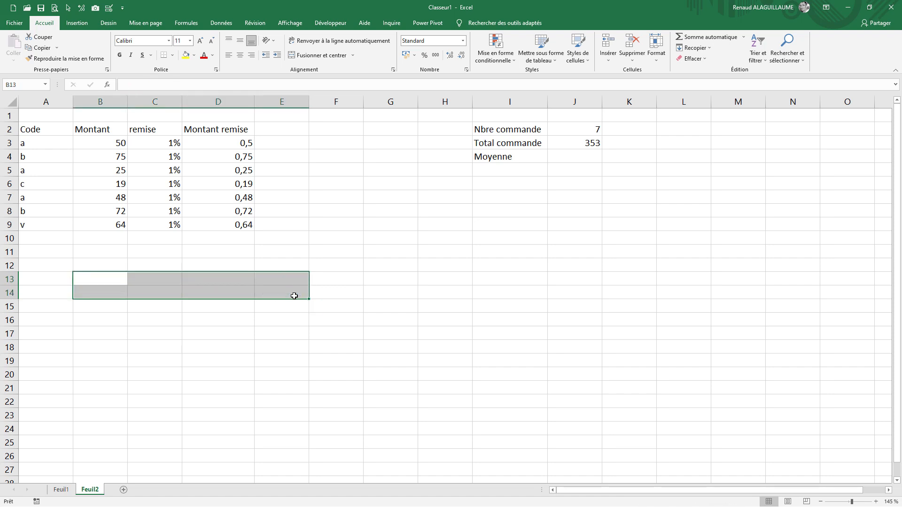
Calculate the average order amount in J4 by dividing the total by the count with =J3/J2
{"action": "left_click", "coordinate": [579, 155]}
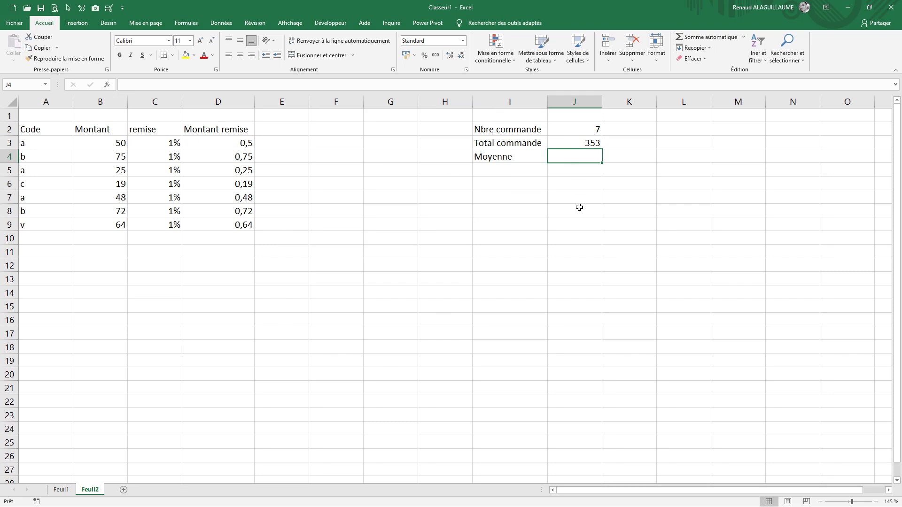
{"action": "type", "text": "="}
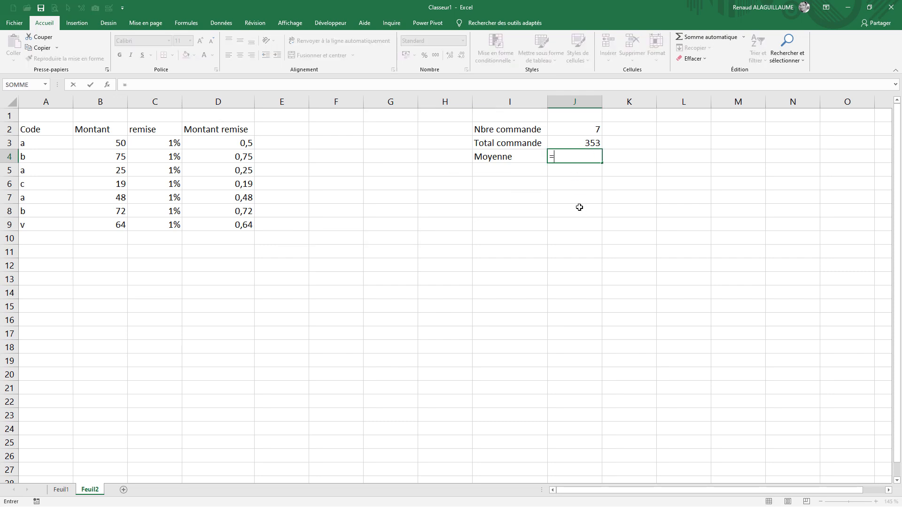
{"action": "left_click", "coordinate": [558, 141]}
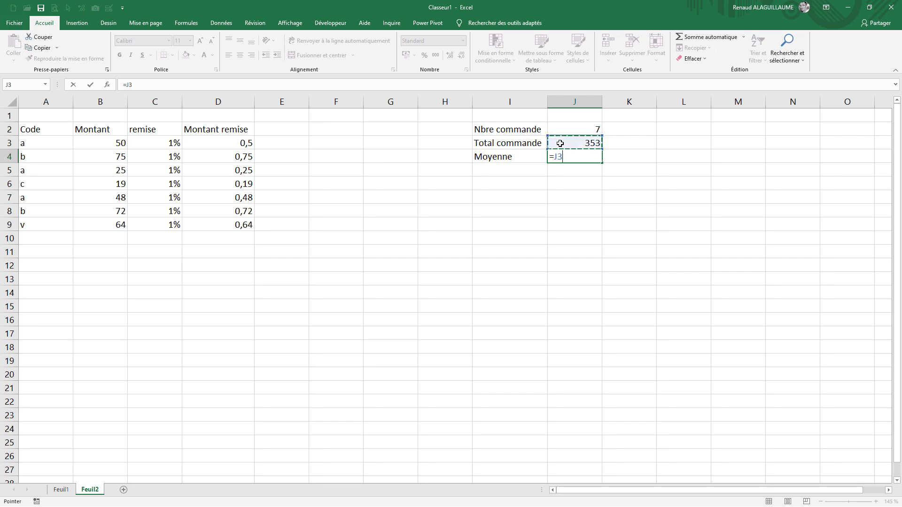
{"action": "type", "text": "-"}
{"action": "type", "text": "/"}
{"action": "left_click", "coordinate": [580, 131]}
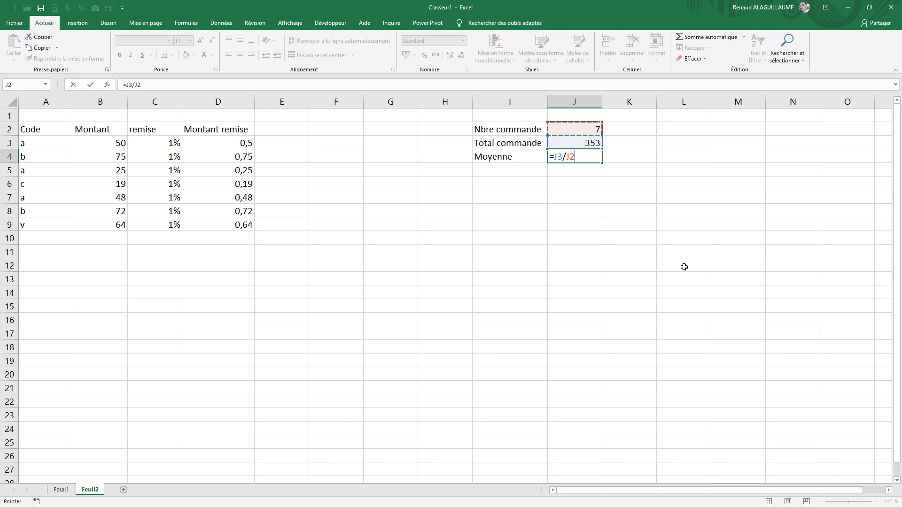
{"action": "key", "text": "ctrl+Return"}
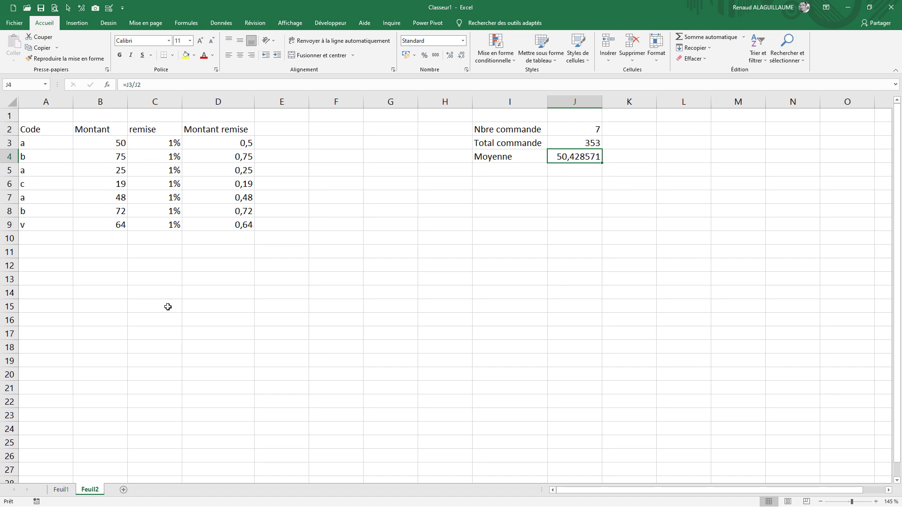
Replace the formula in J4 with =MOYENNE(B3:B9) to average the order amounts
{"action": "type", "text": "=moy"}
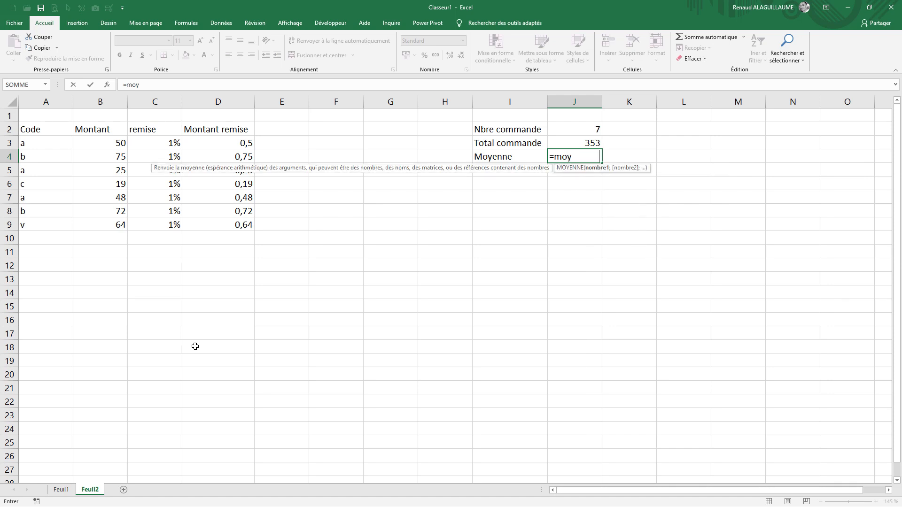
{"action": "key", "text": "Tab"}
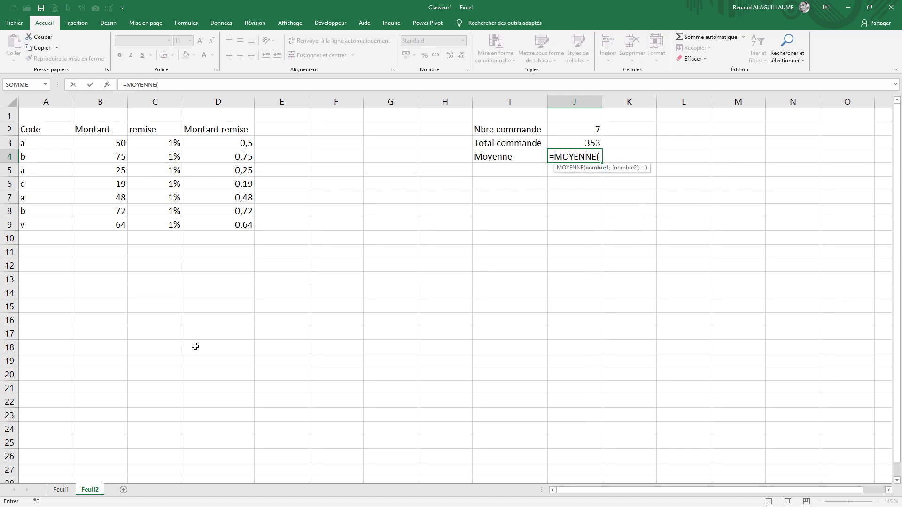
{"action": "left_click", "coordinate": [109, 142]}
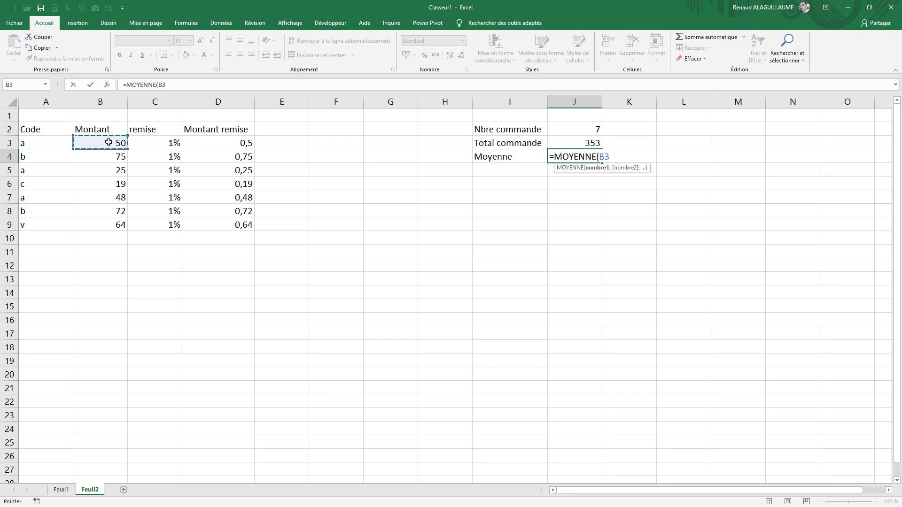
{"action": "key", "text": "ctrl+shift+Down"}
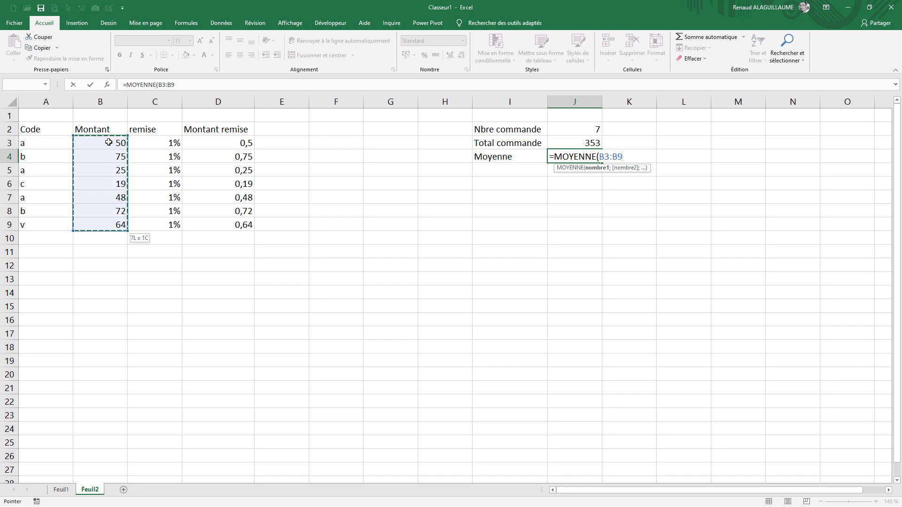
{"action": "key", "text": "ctrl+Return"}
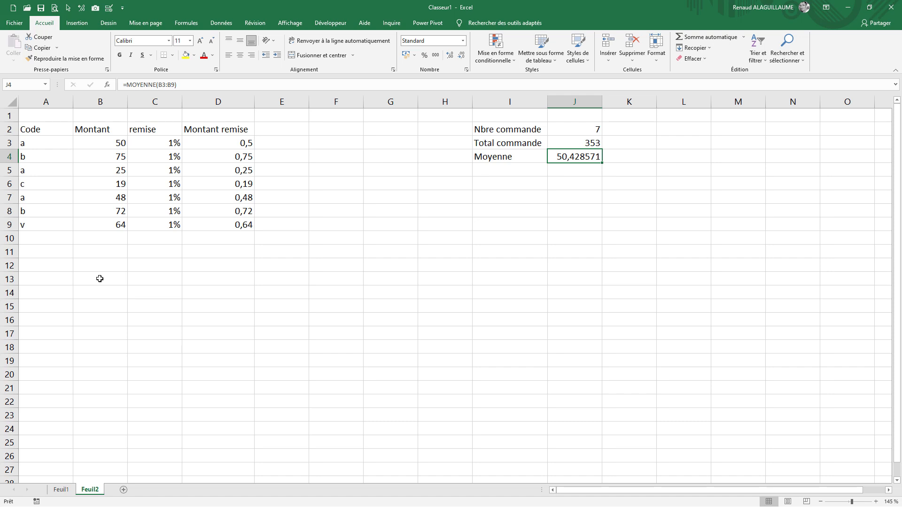
Total the Montant column in cell B10 using AutoSum over B3:B9
{"action": "left_click", "coordinate": [97, 238]}
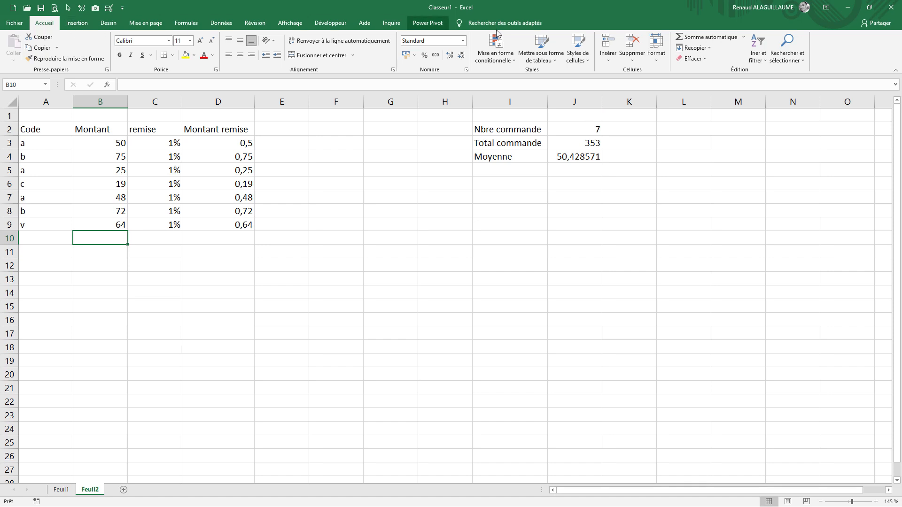
{"action": "left_click", "coordinate": [692, 36]}
{"action": "left_click", "coordinate": [691, 37]}
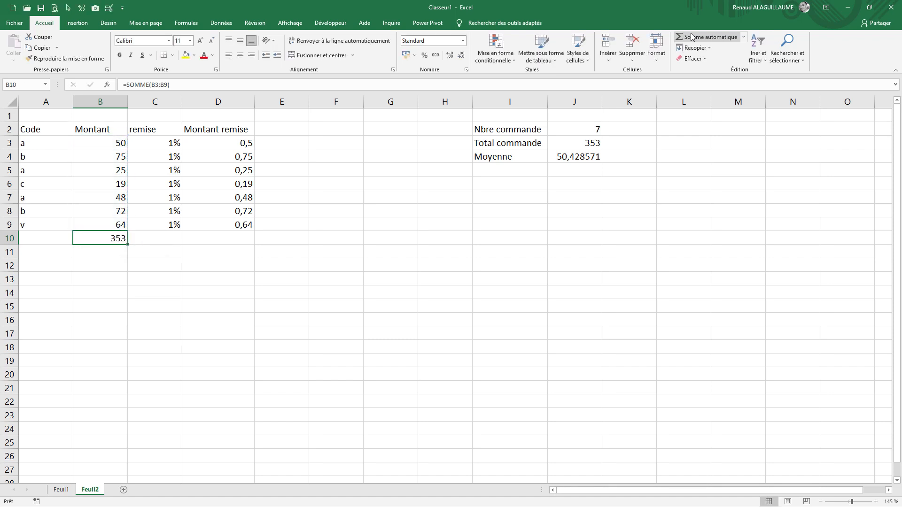